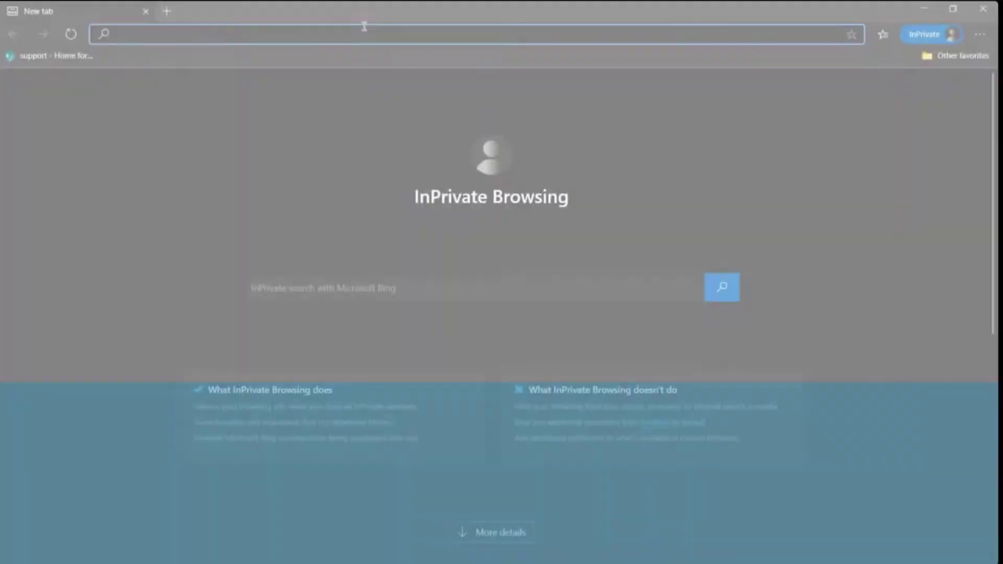
pyautogui.write('connect.bentley.com')
# Go to connect.bentley.com and open User Management from the services launcher.
pyautogui.press('Return')
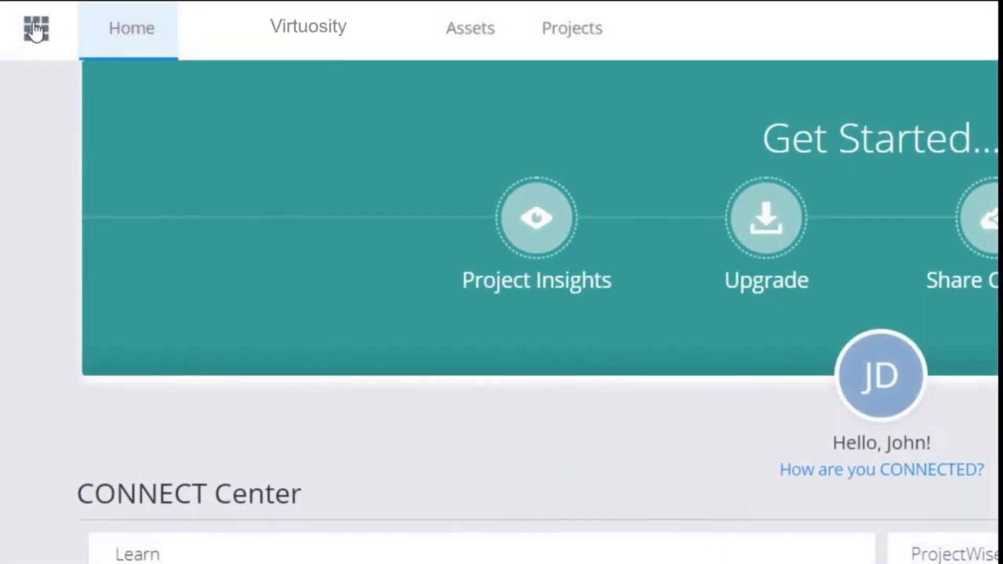
pyautogui.click(36, 29)
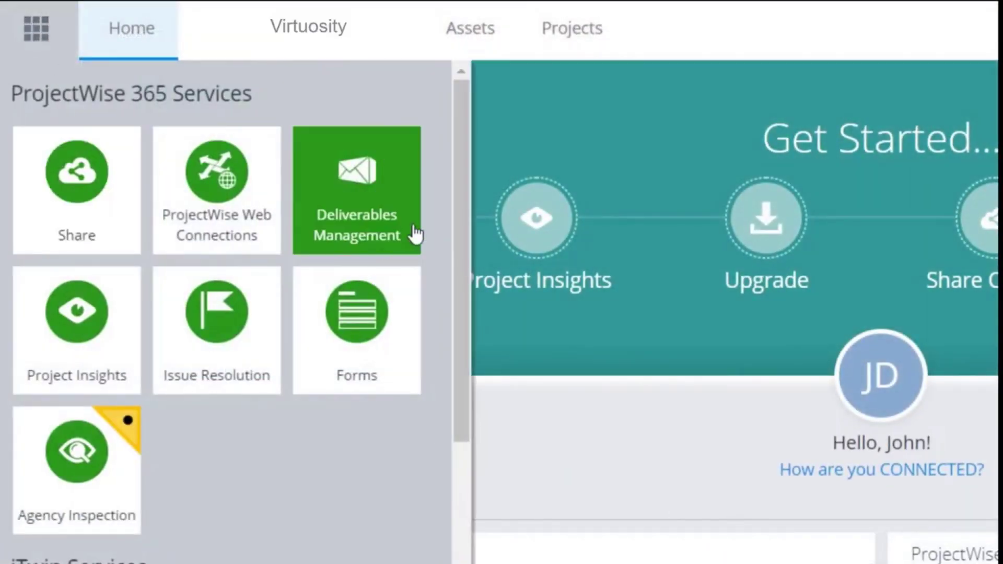
pyautogui.scroll(-3, 447, 242)
pyautogui.scroll(-10, 447, 470)
pyautogui.scroll(-5, 449, 527)
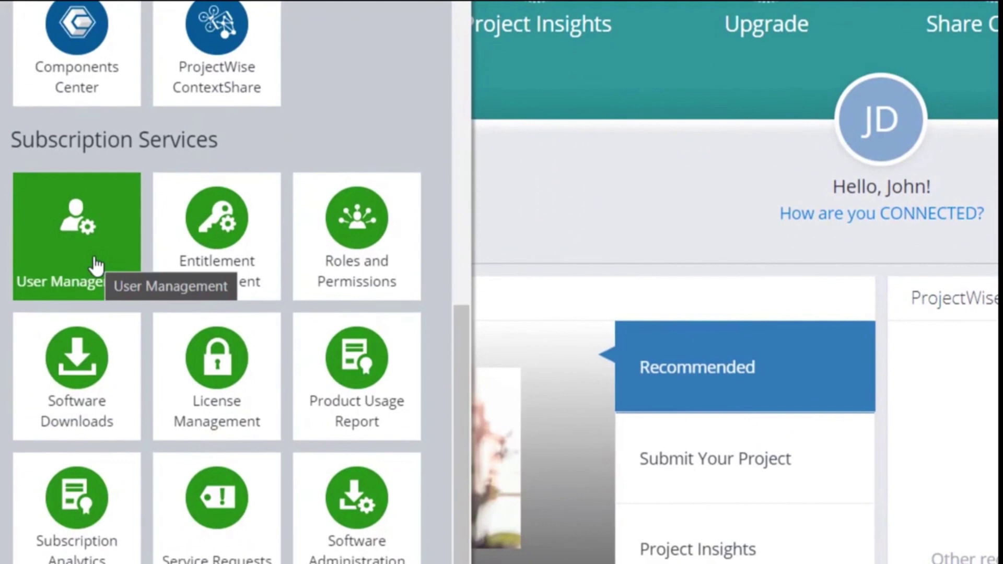
pyautogui.click(94, 265)
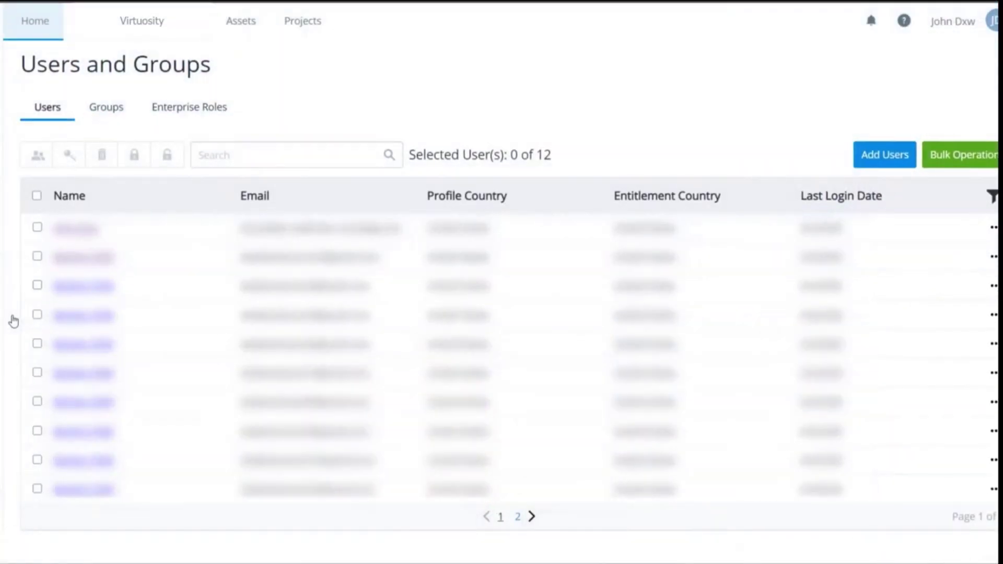
# Create user John Doe in the United States, then find him on page 2 of Users.
pyautogui.click(878, 164)
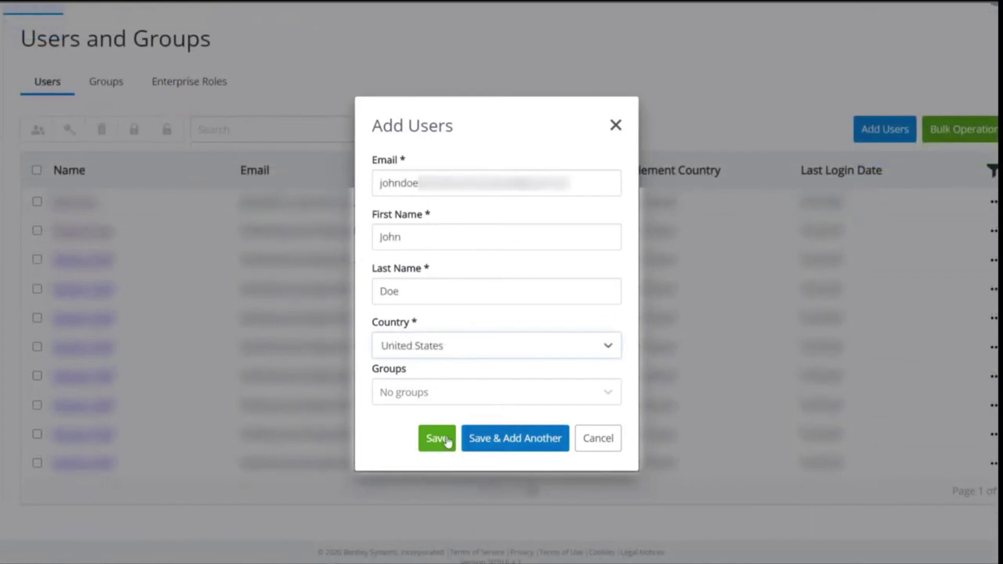
pyautogui.click(448, 442)
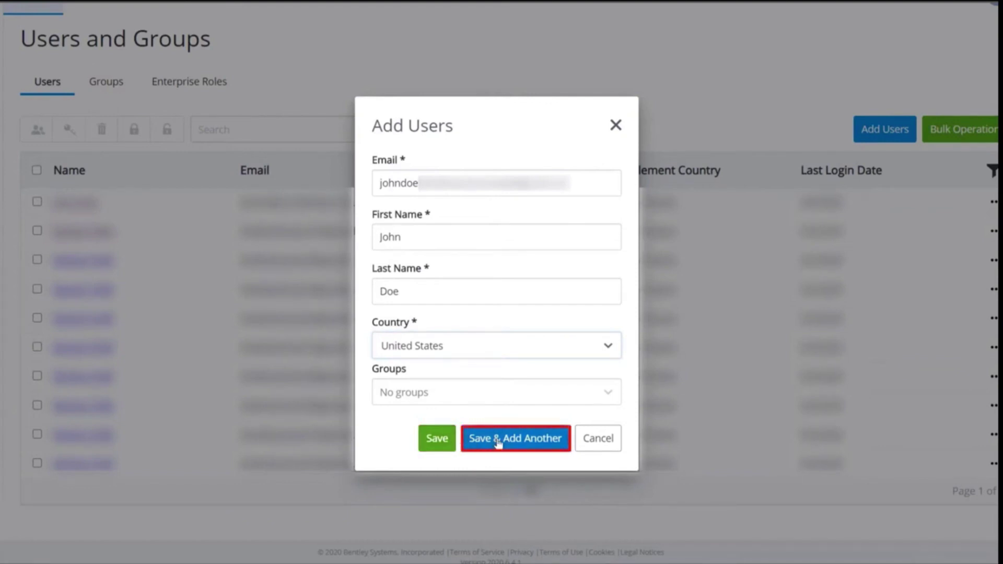
pyautogui.click(437, 442)
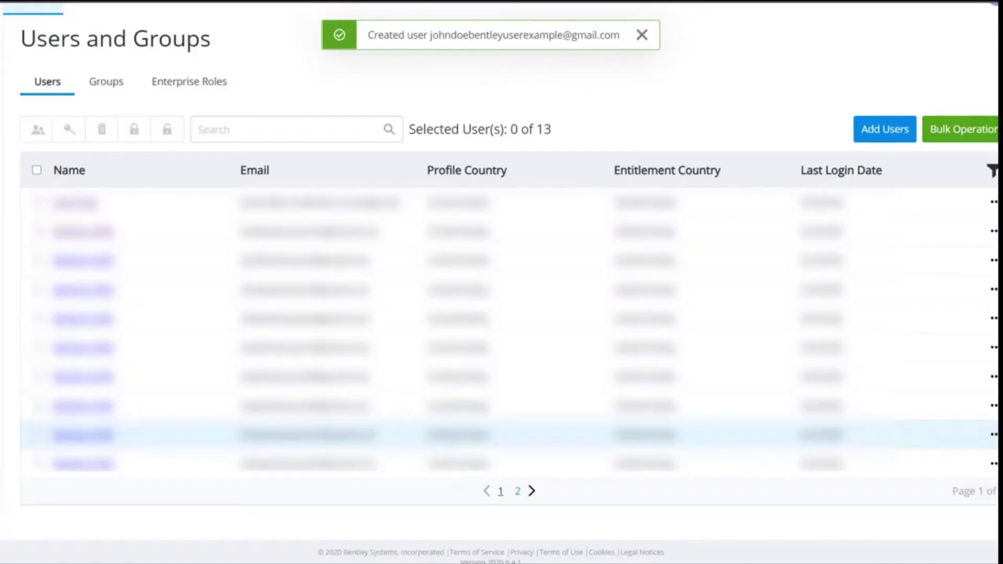
pyautogui.click(531, 491)
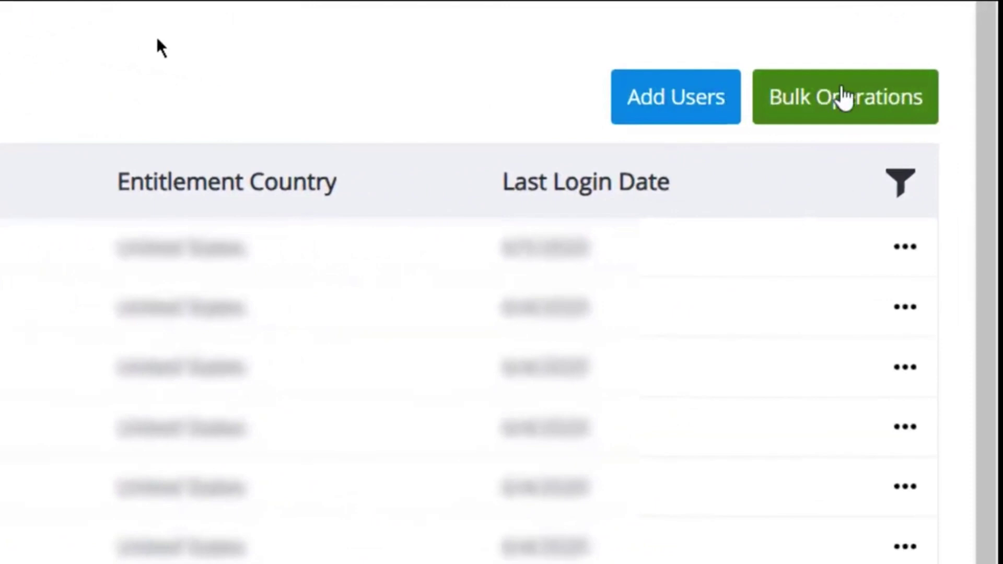
# Open the Bulk Operations dropdown to review the bulk user actions.
pyautogui.click(978, 156)
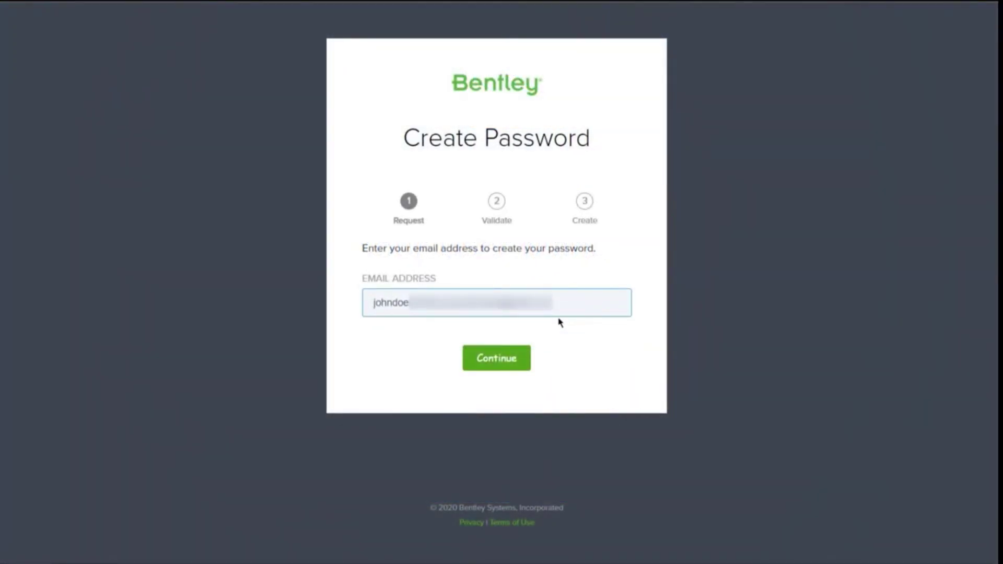
# Validate John Doe's emailed security code, then enter, confirm and submit his new password.
pyautogui.click(506, 359)
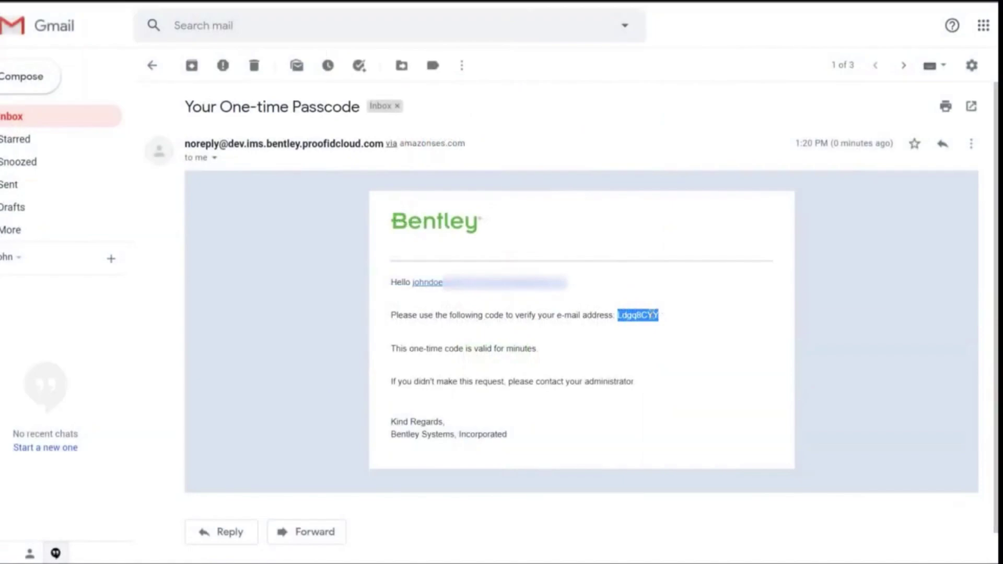
pyautogui.rightClick(659, 314)
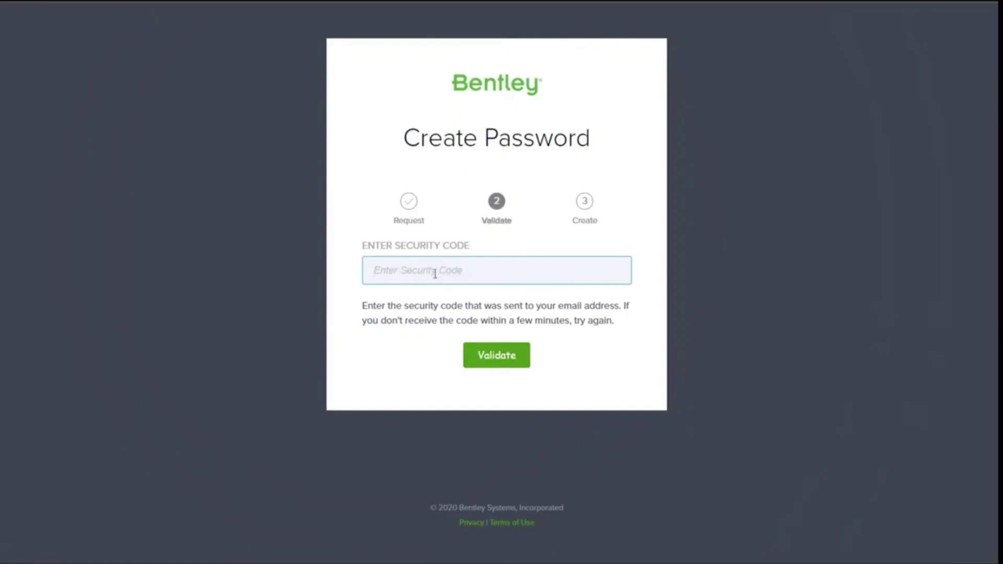
pyautogui.rightClick(498, 272)
pyautogui.click(529, 111)
pyautogui.click(506, 357)
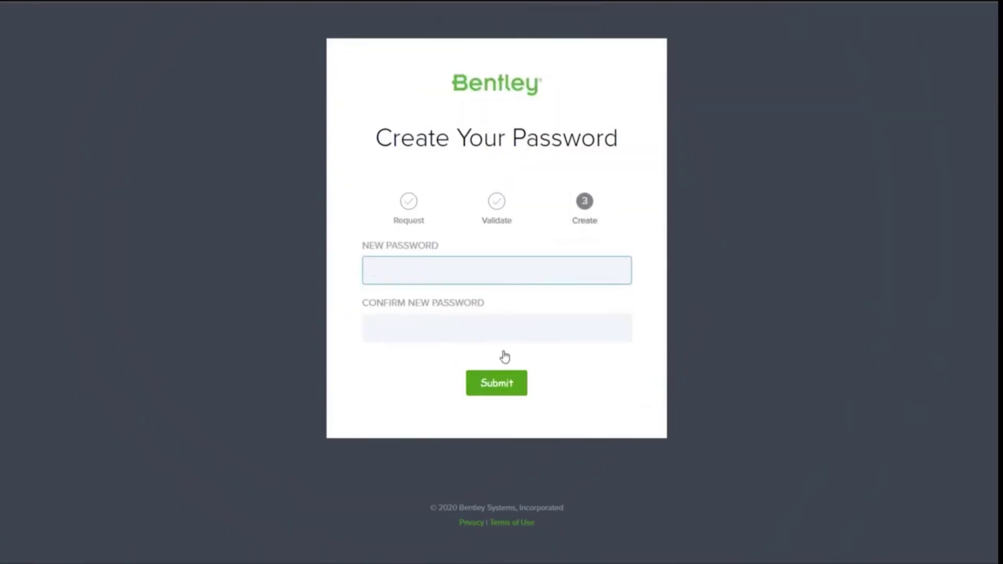
pyautogui.write('••••••••••••••')
pyautogui.press('Tab')
pyautogui.write('•••')
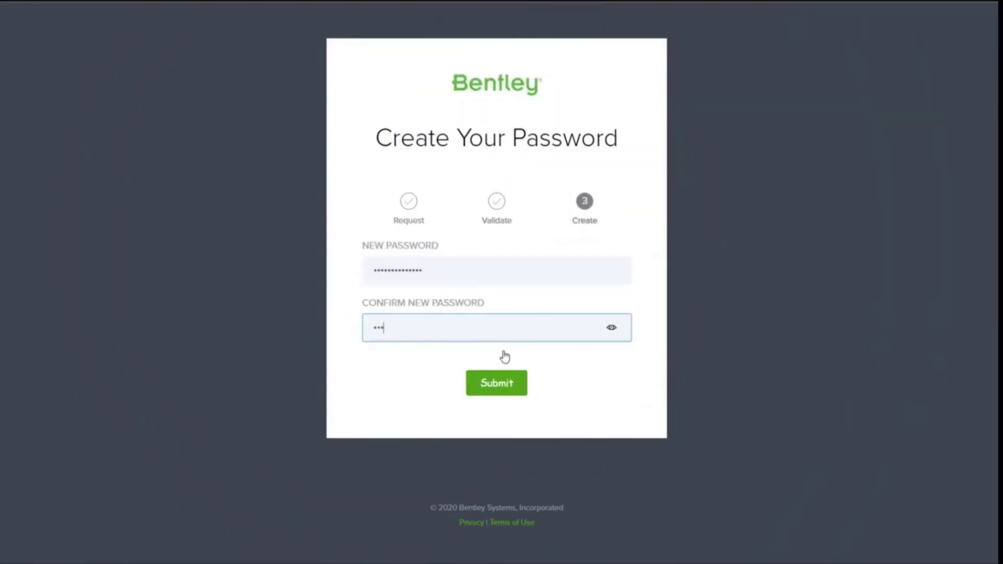
pyautogui.write('•••••••••••')
pyautogui.click(498, 386)
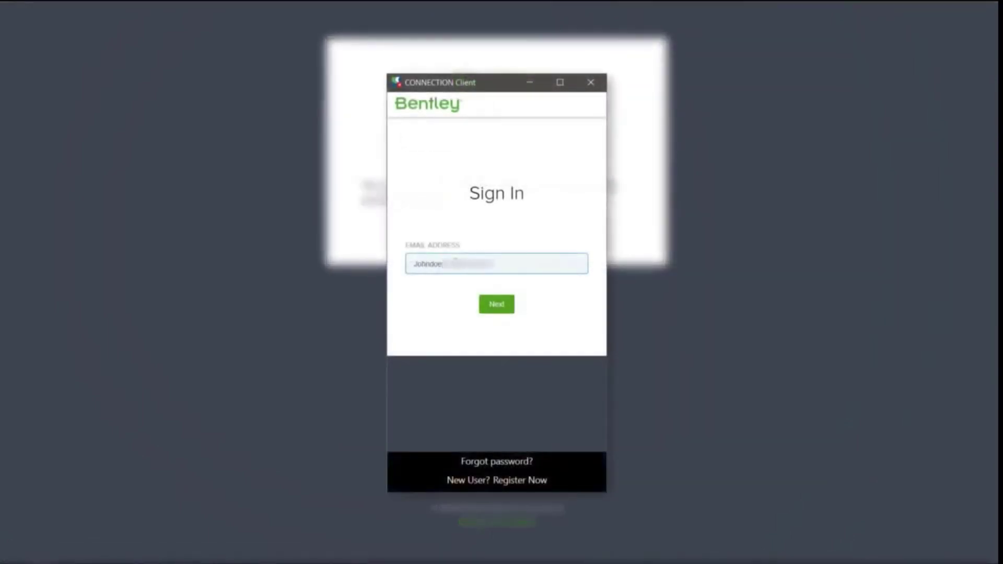
pyautogui.write('@bentley.com')
# Sign John Doe into CONNECTION Client, verify his email with the emailed code, and accept the terms.
pyautogui.click(497, 305)
pyautogui.write('•••••••••••••••')
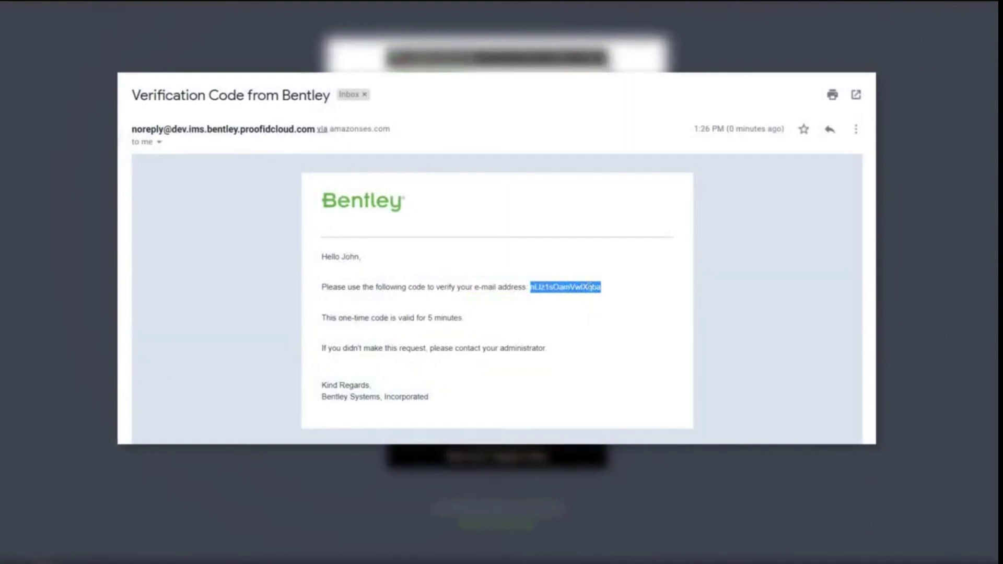
pyautogui.rightClick(589, 286)
pyautogui.click(610, 298)
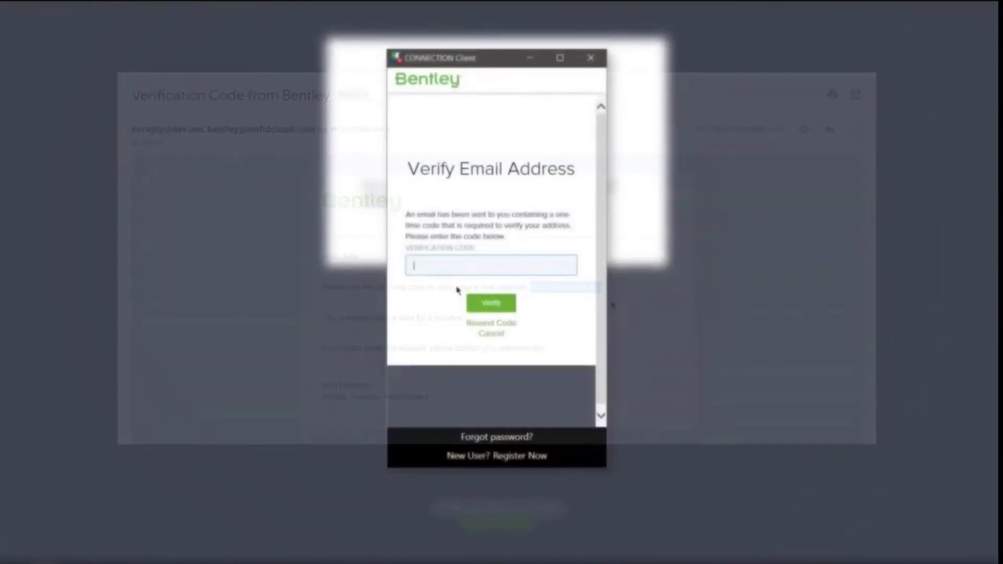
pyautogui.hotkey('ctrl', 'v')
pyautogui.click(483, 307)
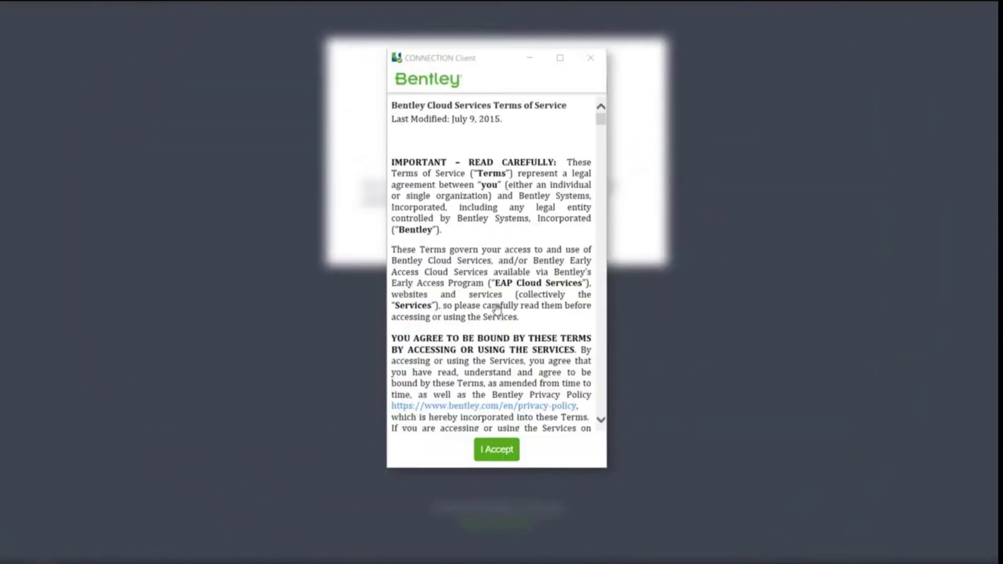
pyautogui.click(499, 450)
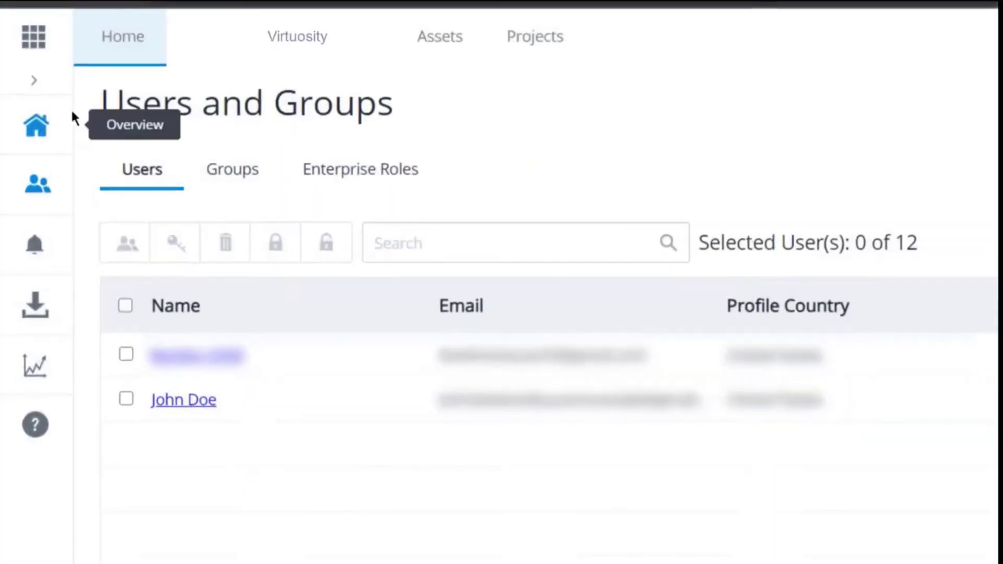
# Open Entitlement Management under Subscription Services from the services launcher.
pyautogui.click(33, 36)
pyautogui.scroll(-10, 547, 470)
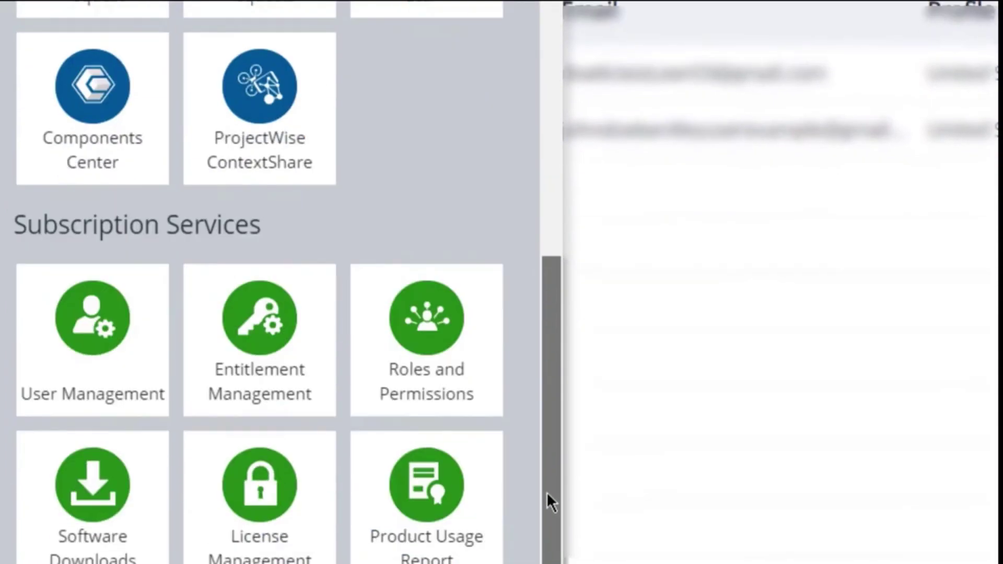
pyautogui.scroll(-3, 546, 502)
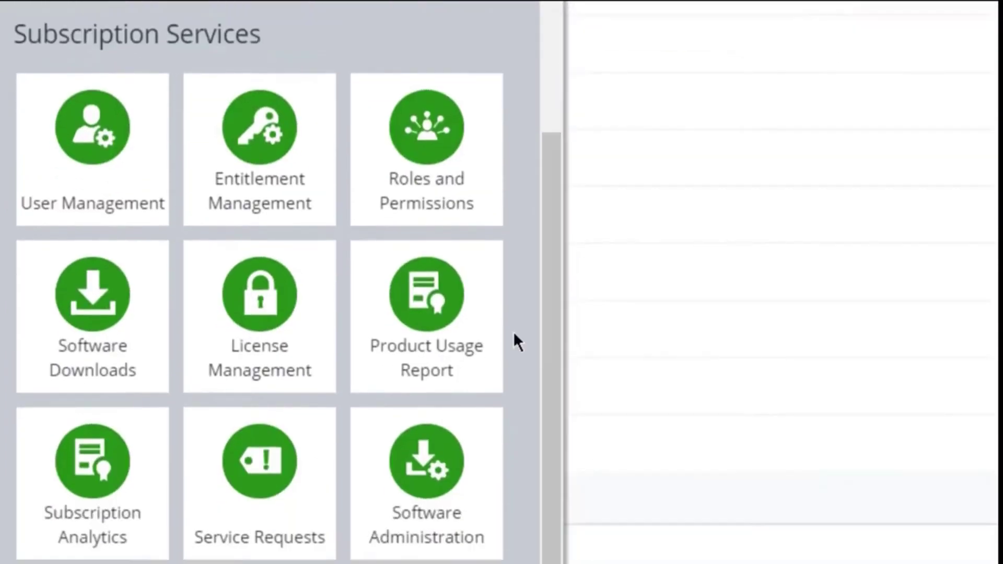
pyautogui.click(324, 186)
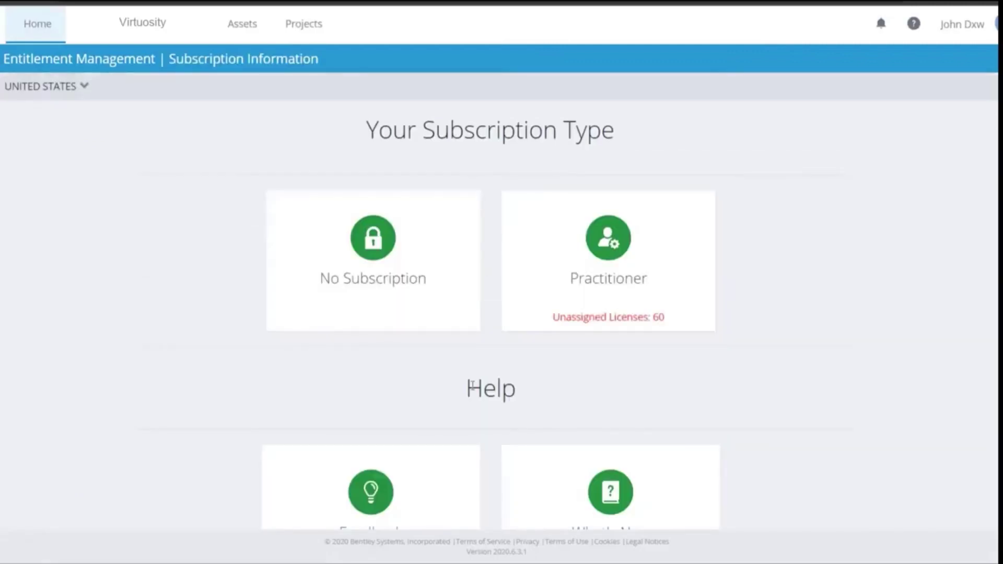
# Open the Practitioner licensing list and search its products for 'OpenSite'.
pyautogui.click(612, 280)
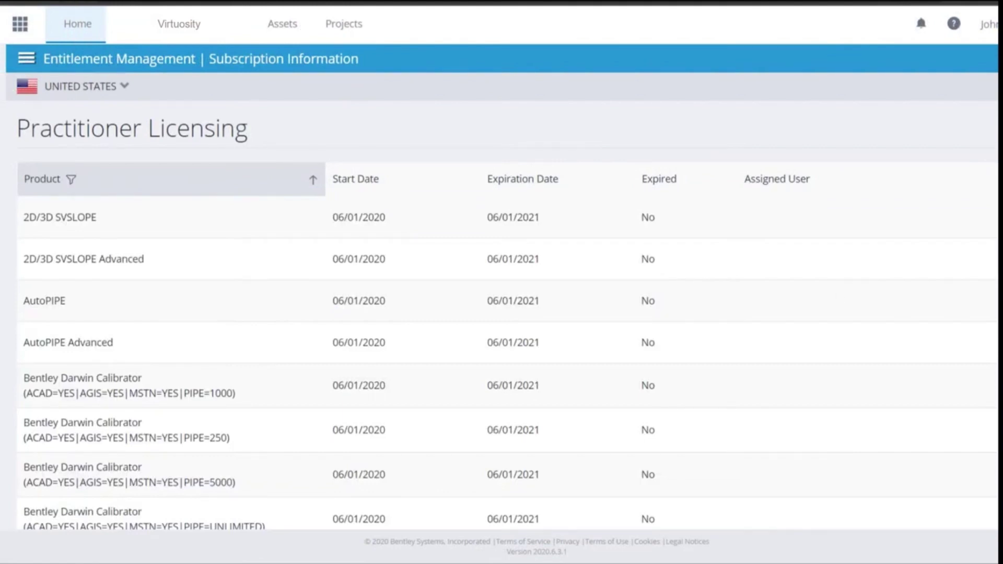
pyautogui.scroll(-2, 508, 313)
pyautogui.scroll(-1, 508, 314)
pyautogui.scroll(2, 502, 297)
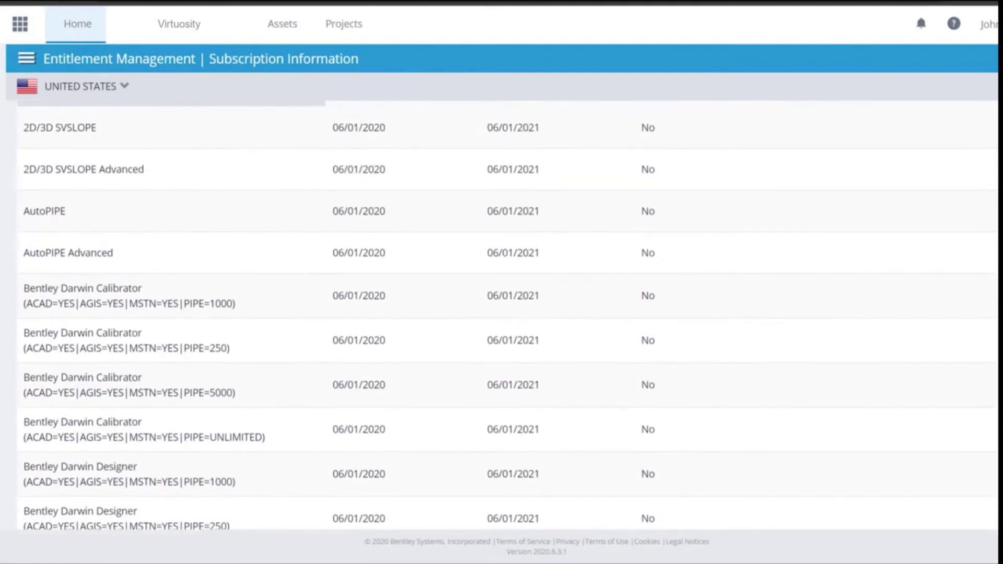
pyautogui.scroll(1, 502, 298)
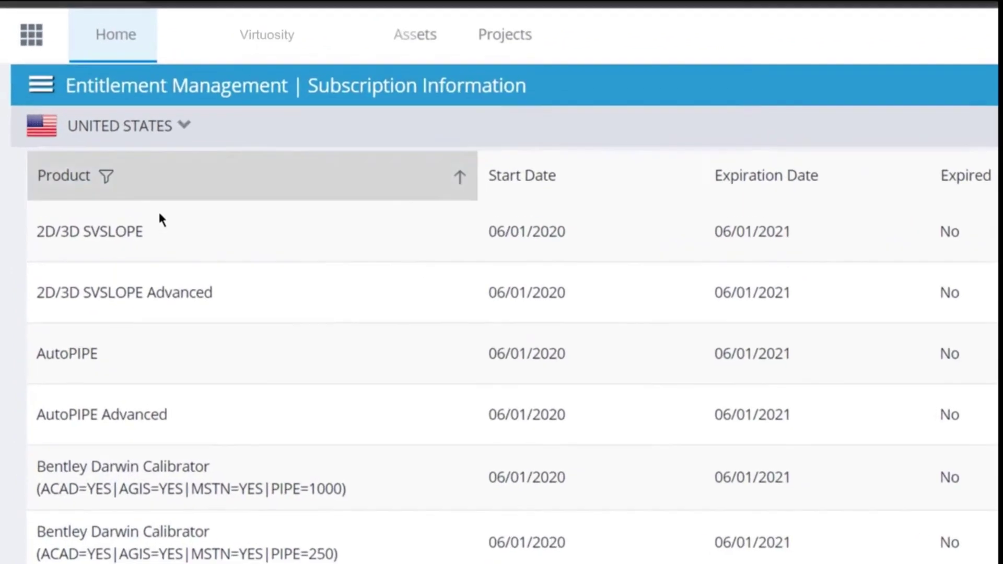
pyautogui.click(106, 175)
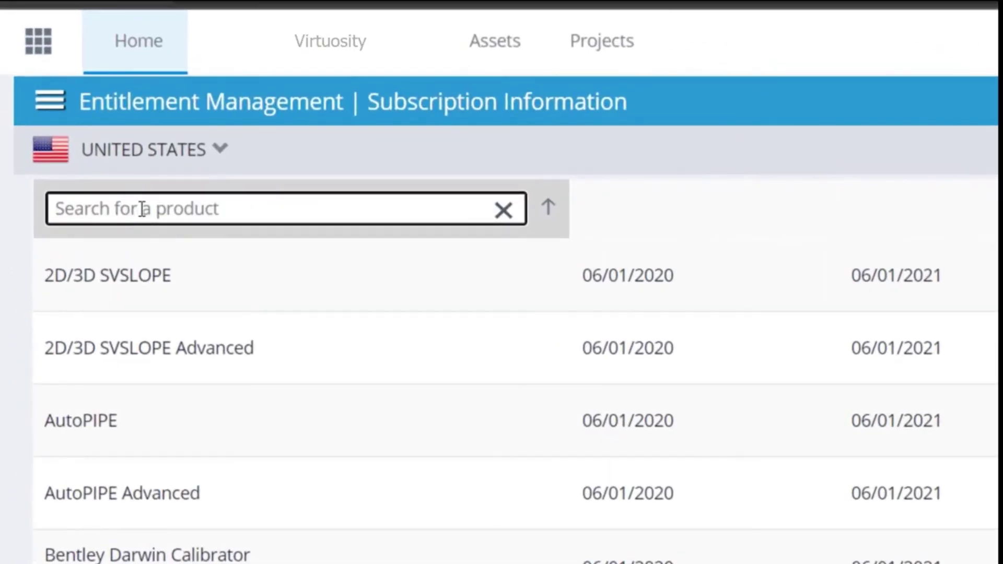
pyautogui.write('OpenSi')
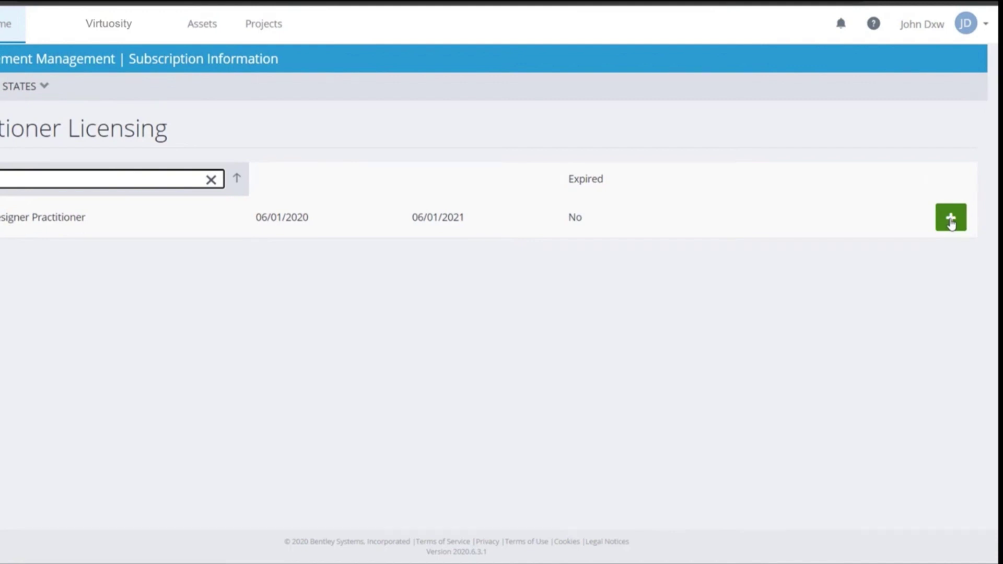
# Pick John Doe as the assignee on the OpenSite Designer Practitioner row and confirm.
pyautogui.click(950, 219)
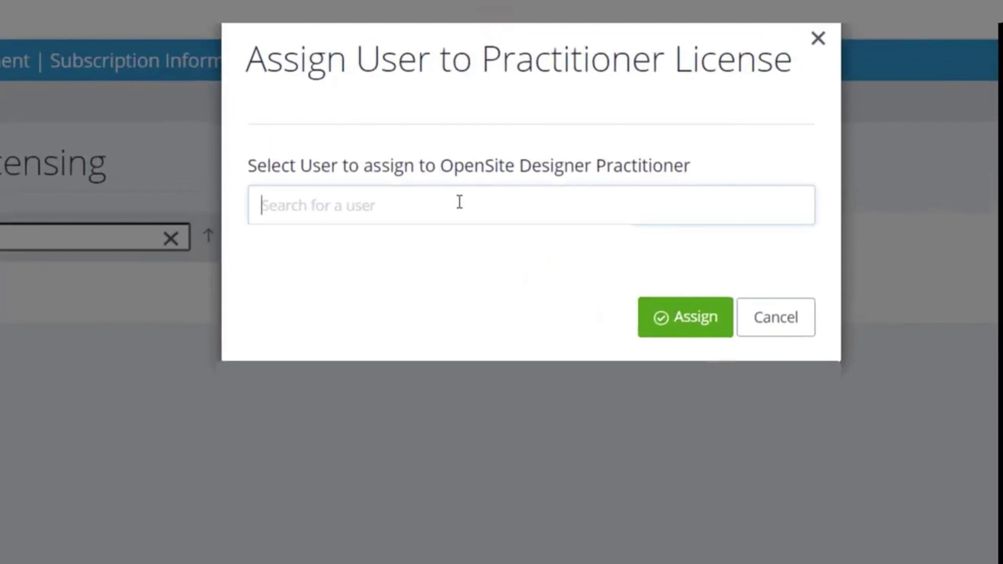
pyautogui.write('J')
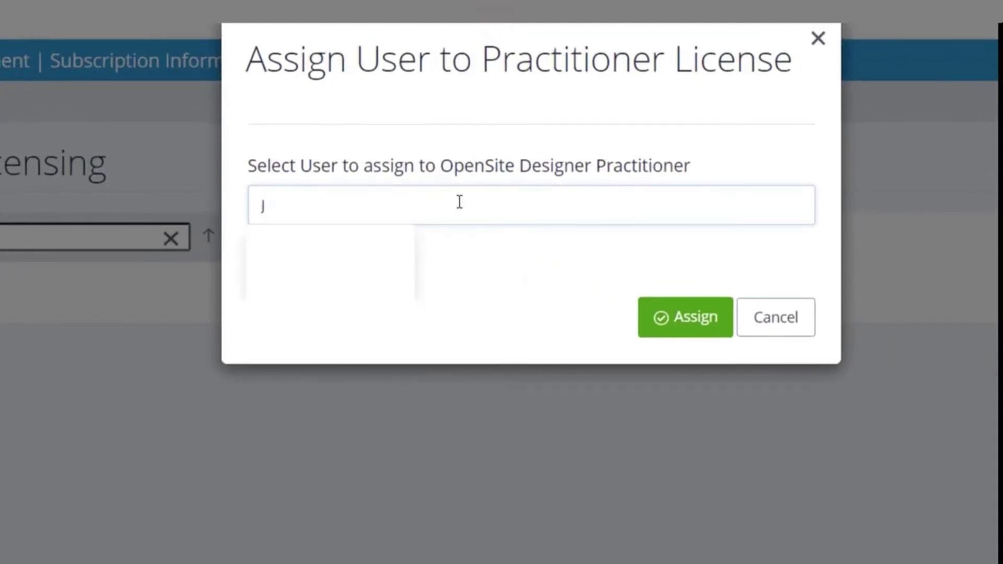
pyautogui.click(345, 258)
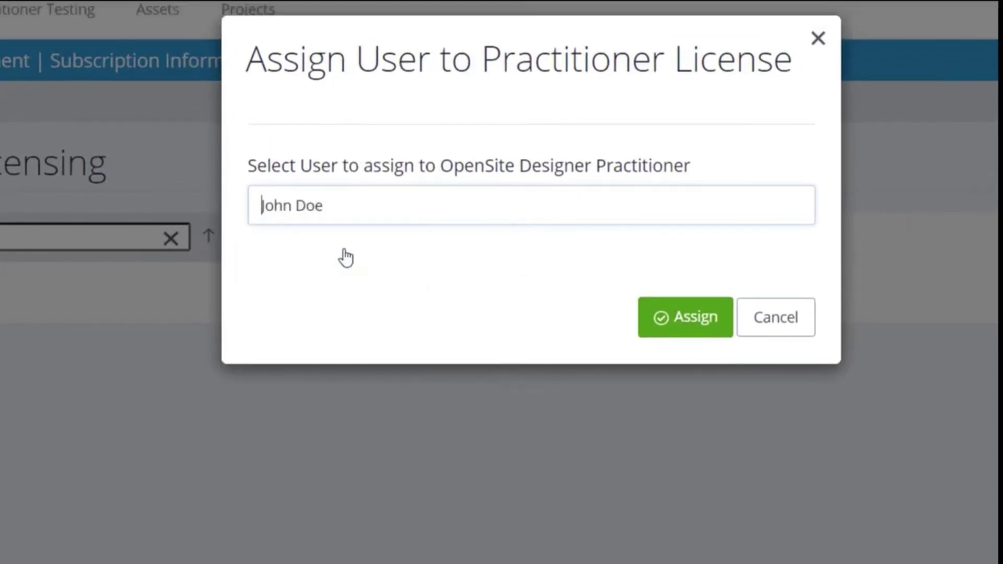
pyautogui.click(670, 317)
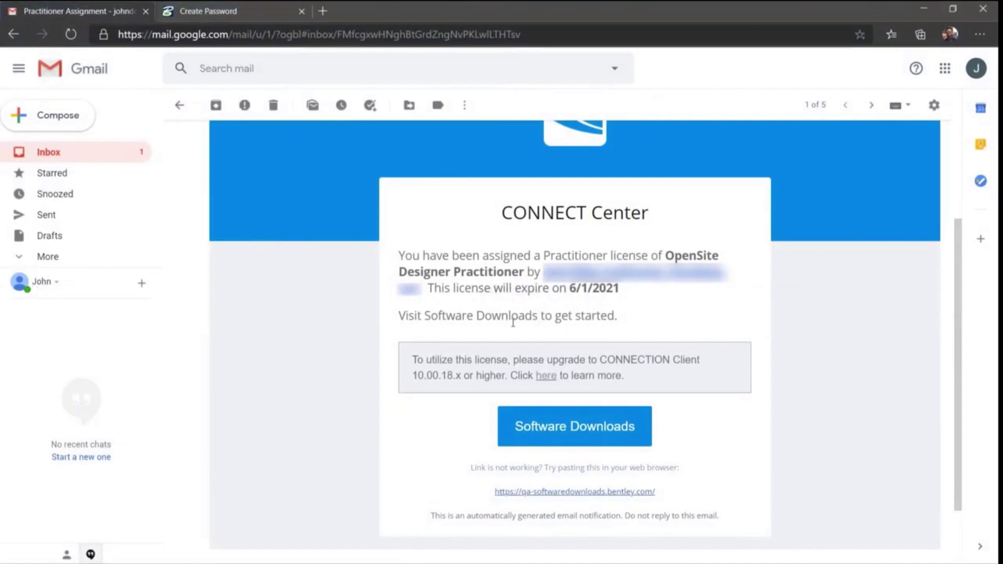
# Follow the Practitioner Assignment email's Software Downloads link to Bentley's downloads page.
pyautogui.click(581, 439)
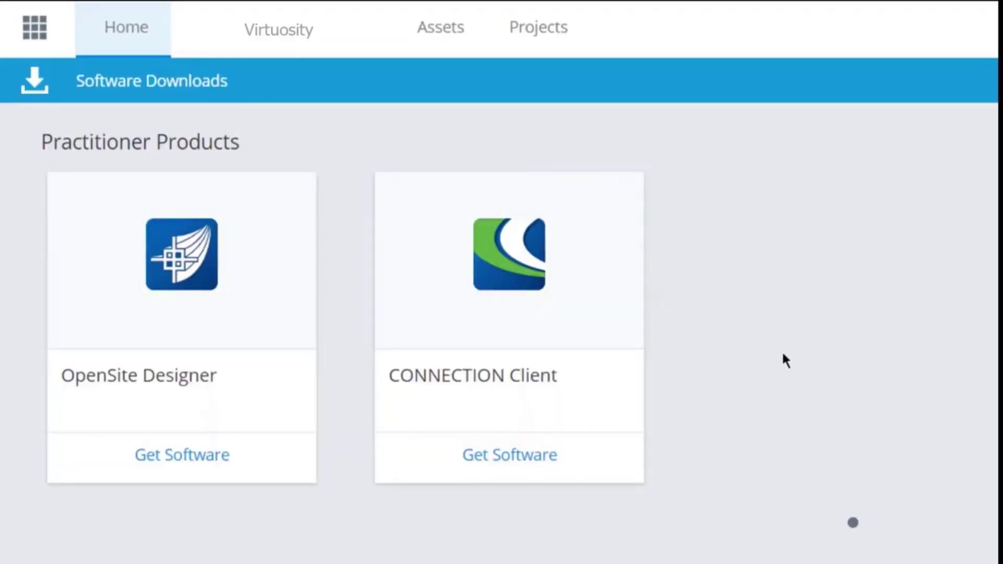